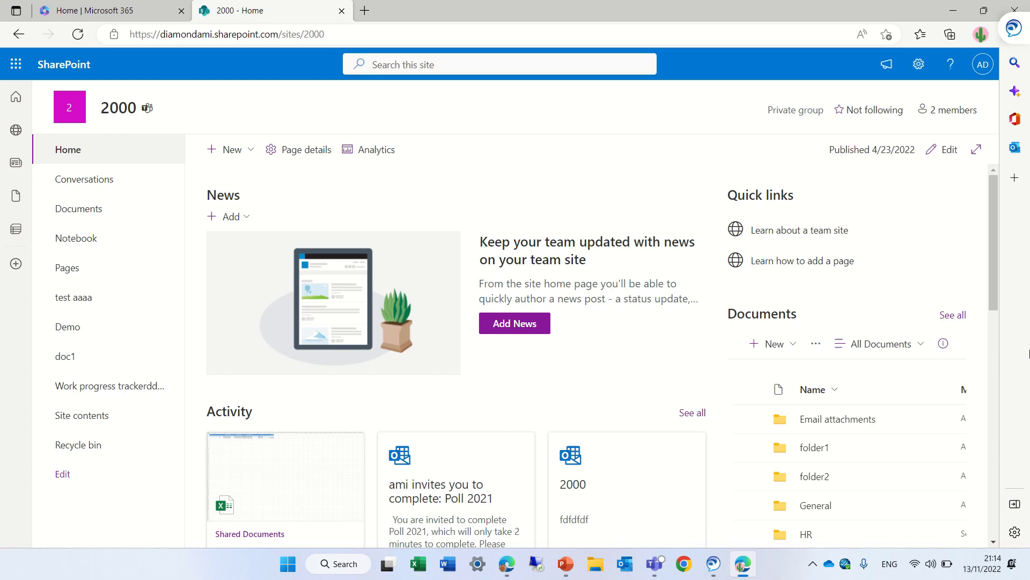
Step: Reach Storage Metrics for the 2000 site via Settings, Site contents and Site settings
click(925, 78)
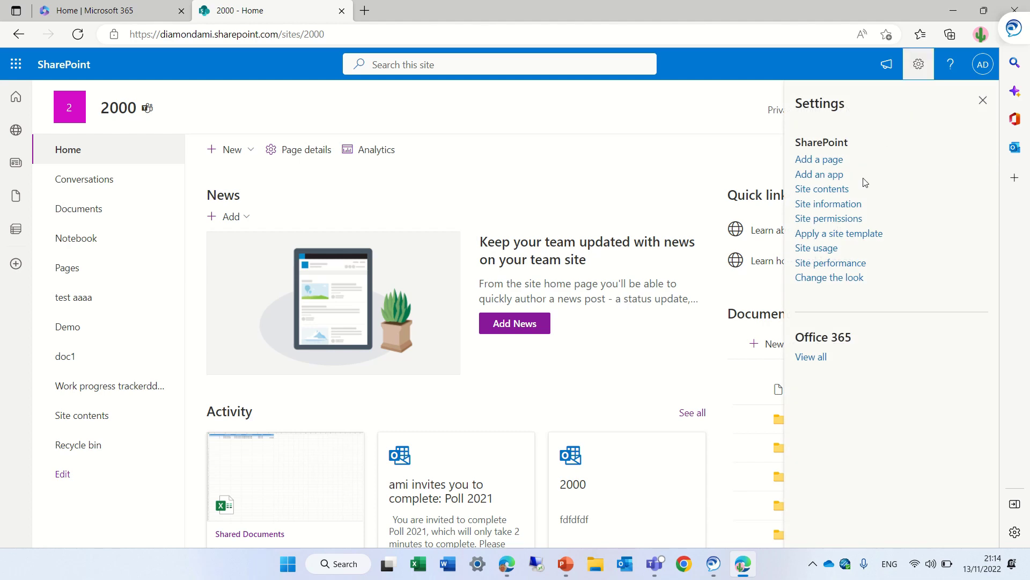
click(842, 195)
click(848, 155)
drag(997, 155, 995, 219)
click(183, 416)
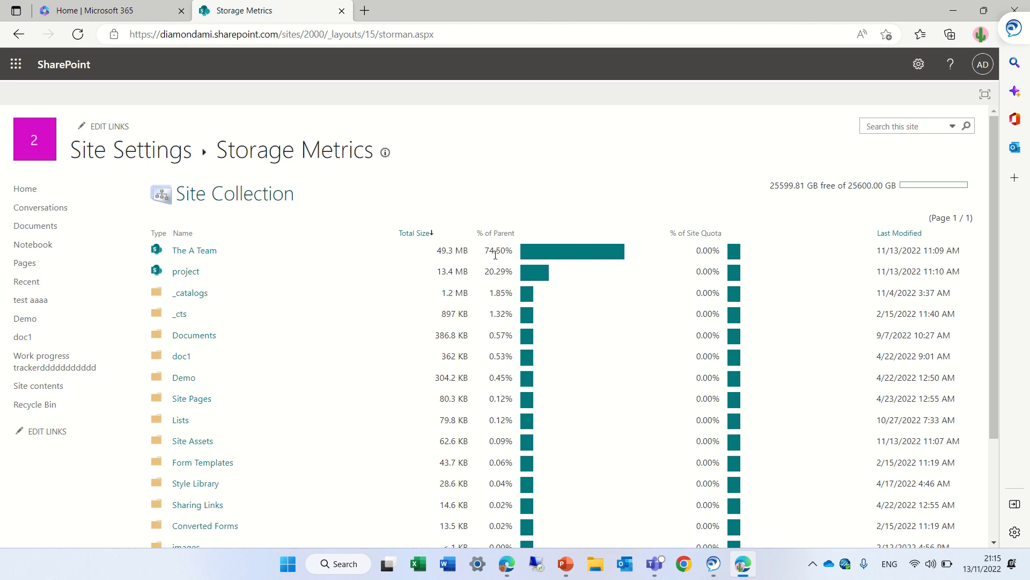
drag(770, 190, 917, 190)
click(734, 188)
click(207, 336)
click(232, 197)
Step: Inspect The A Team's Documents storage, then return to the site collection overview
click(195, 256)
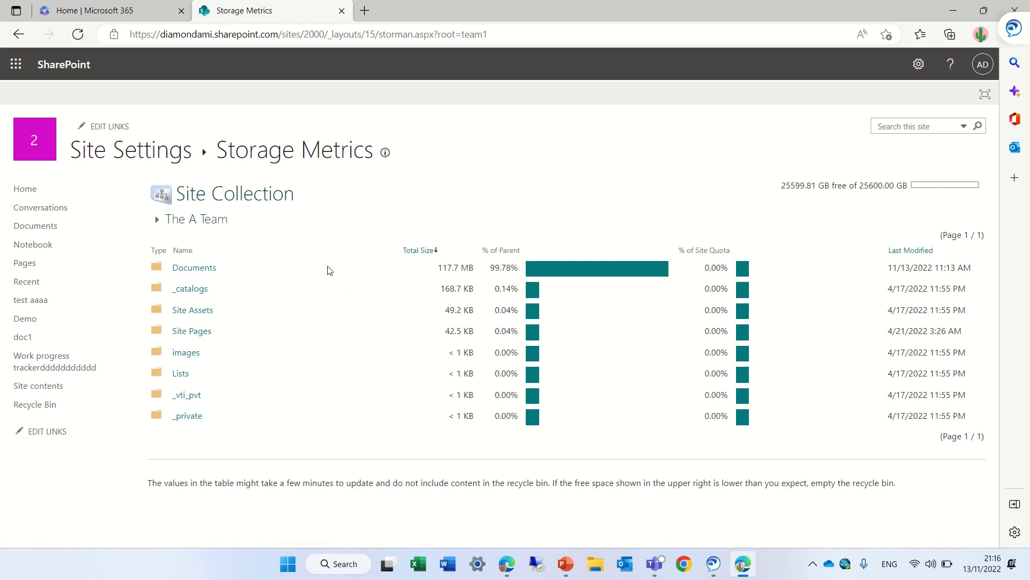
click(197, 267)
click(208, 227)
click(208, 196)
Step: Inspect the project subsite's Documents storage and go back to its folder list
click(179, 275)
click(187, 269)
click(184, 220)
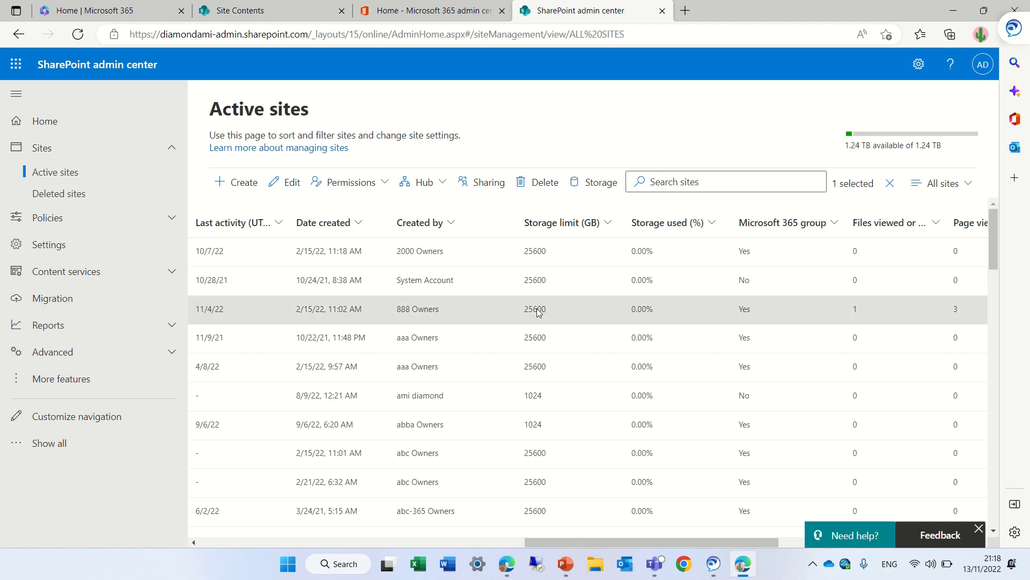
mouse_move(698, 538)
mouse_down()
mouse_move(871, 525)
mouse_move(931, 505)
mouse_up()
drag(759, 541, 599, 553)
drag(609, 541, 811, 532)
Step: Add the Created from column via Customize columns and apply it to the table
click(888, 226)
drag(991, 166, 982, 318)
click(637, 480)
click(643, 528)
drag(415, 542, 1027, 527)
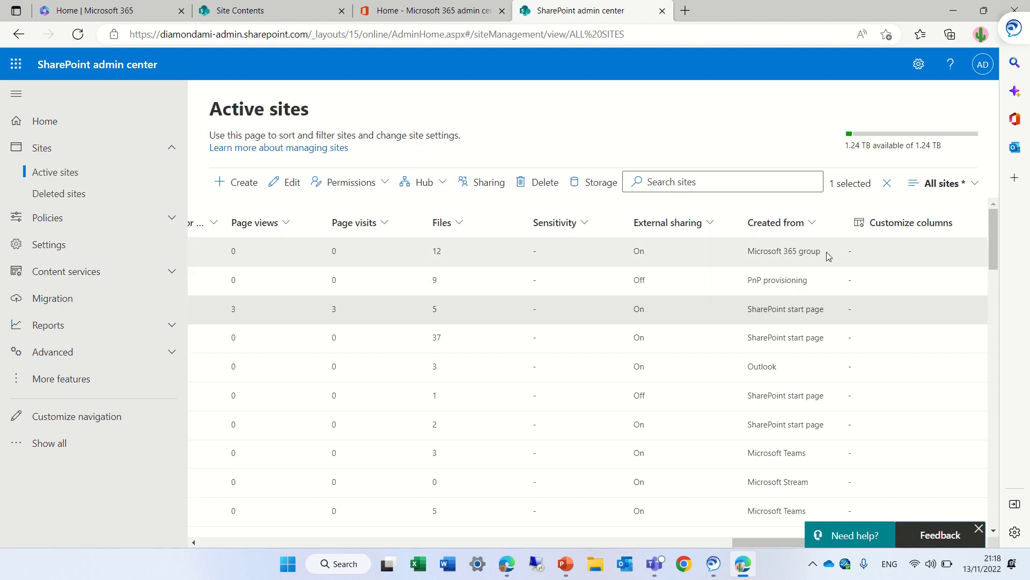